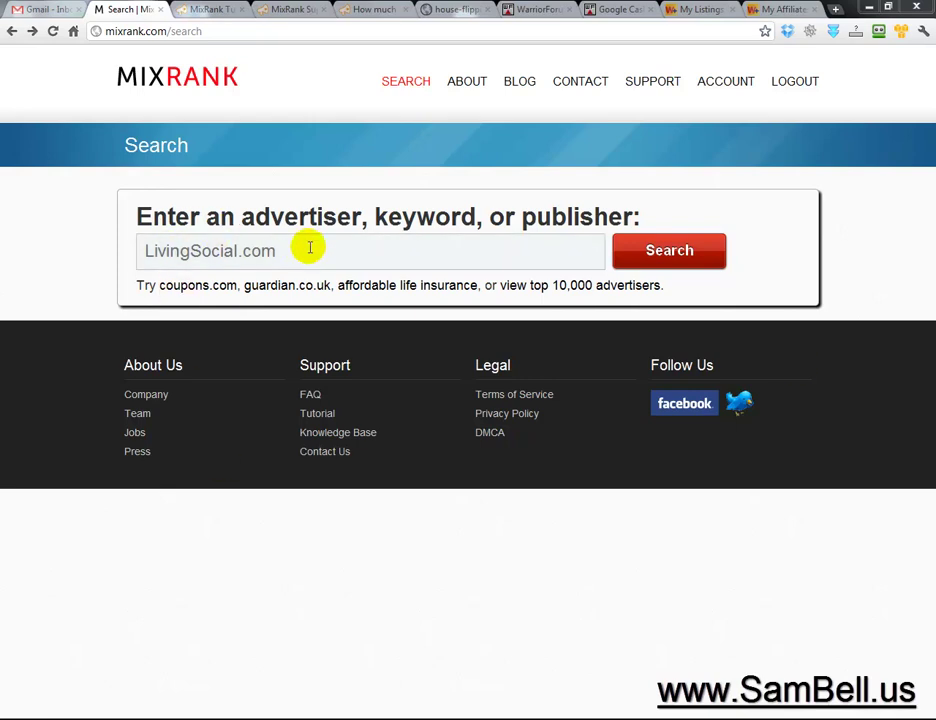
- Enter the keyword 'make money online' in the MixRank search box
left_click(361, 257)
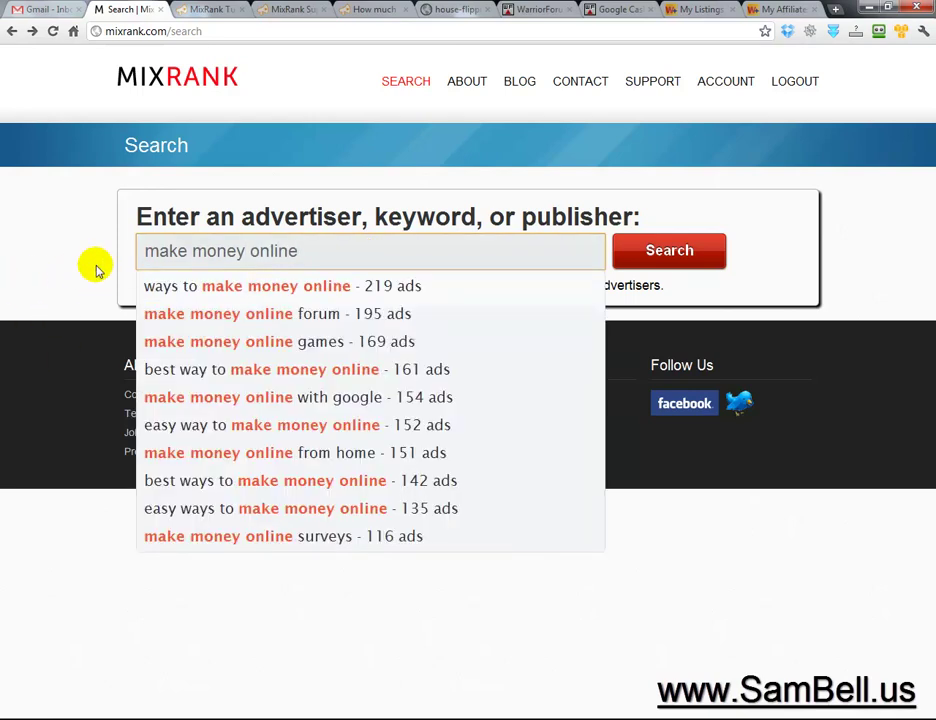
left_click(171, 254)
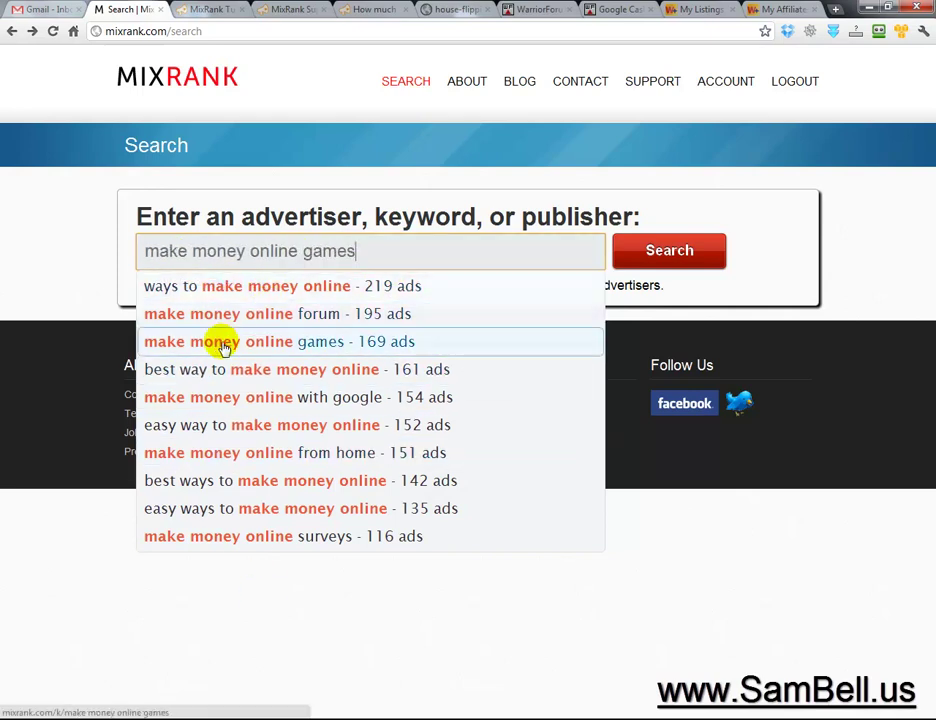
- Run the 'make money online' search and show 16 ads per page
left_click(669, 256)
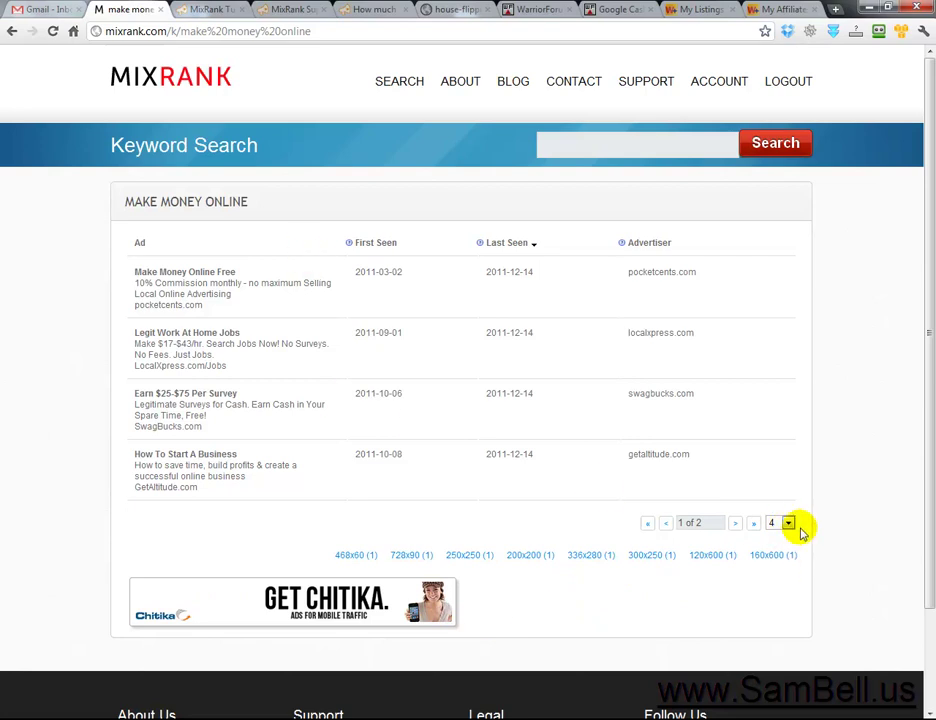
left_click(789, 525)
left_click(775, 560)
- Scroll through the eight text ads down to the banner size links
scroll(843, 500, "down", 3)
scroll(842, 495, "up", 1)
scroll(850, 470, "up", 1)
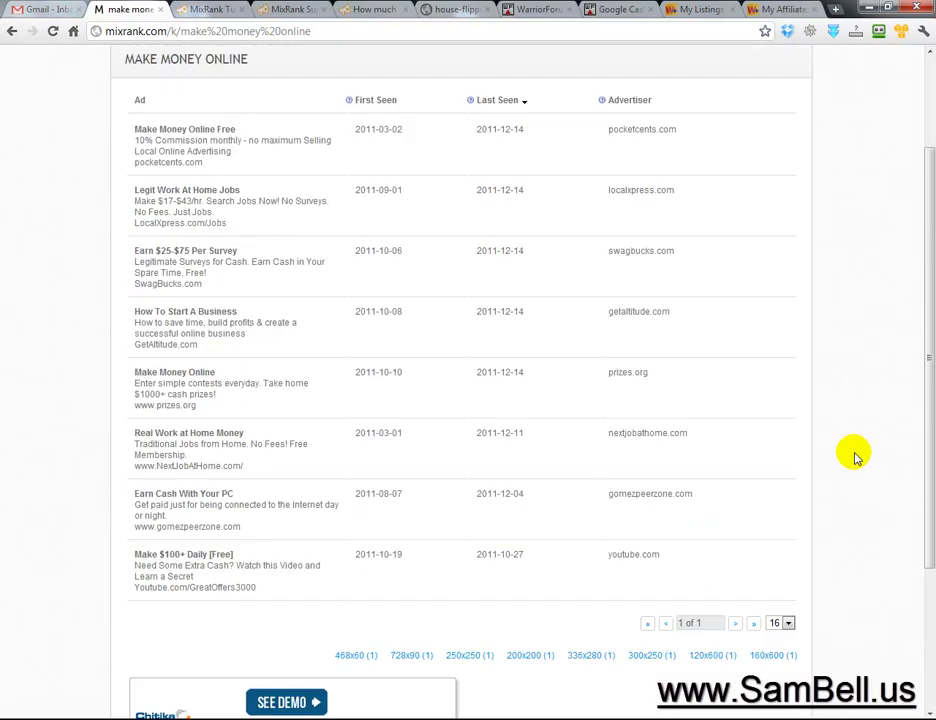
scroll(855, 457, "up", 1)
scroll(855, 455, "down", 2)
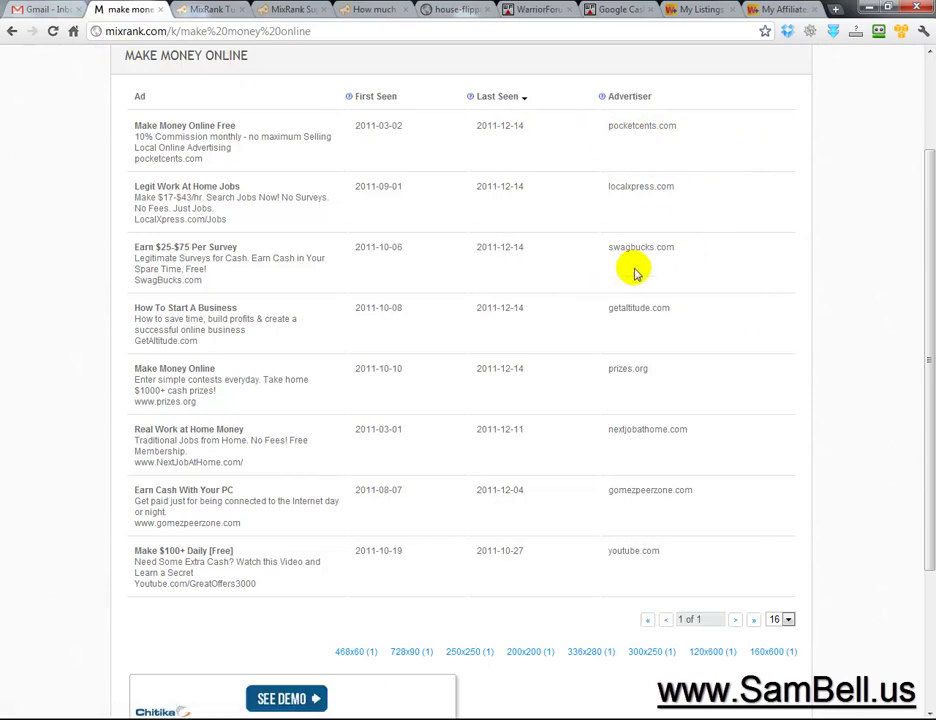
scroll(753, 302, "down", 1)
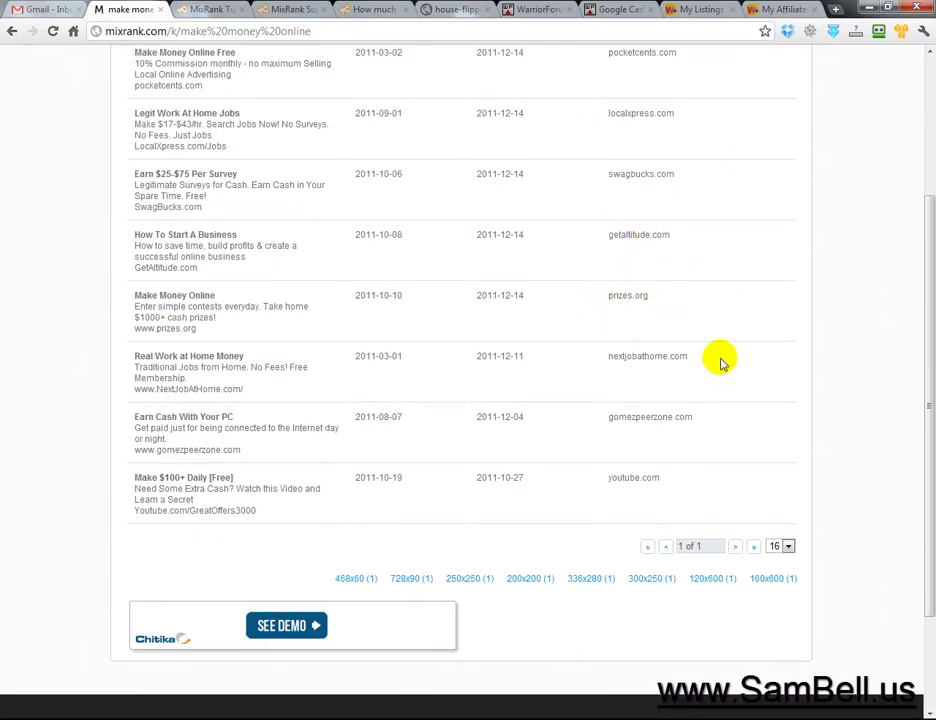
scroll(725, 482, "down", 2)
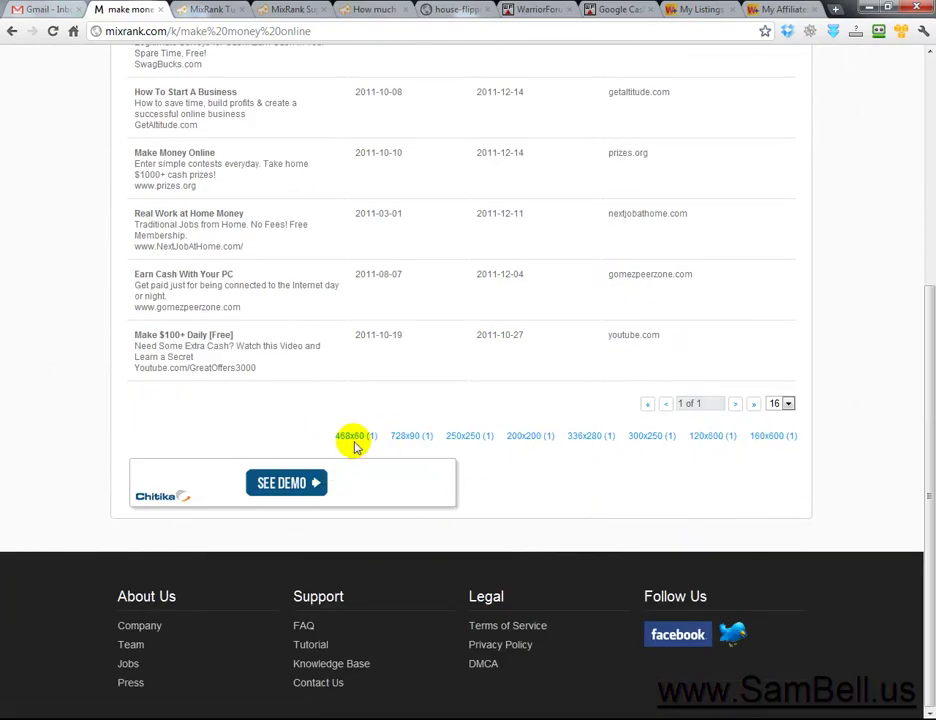
scroll(357, 385, "up", 1)
scroll(221, 138, "up", 3)
scroll(184, 367, "down", 1)
scroll(367, 459, "down", 2)
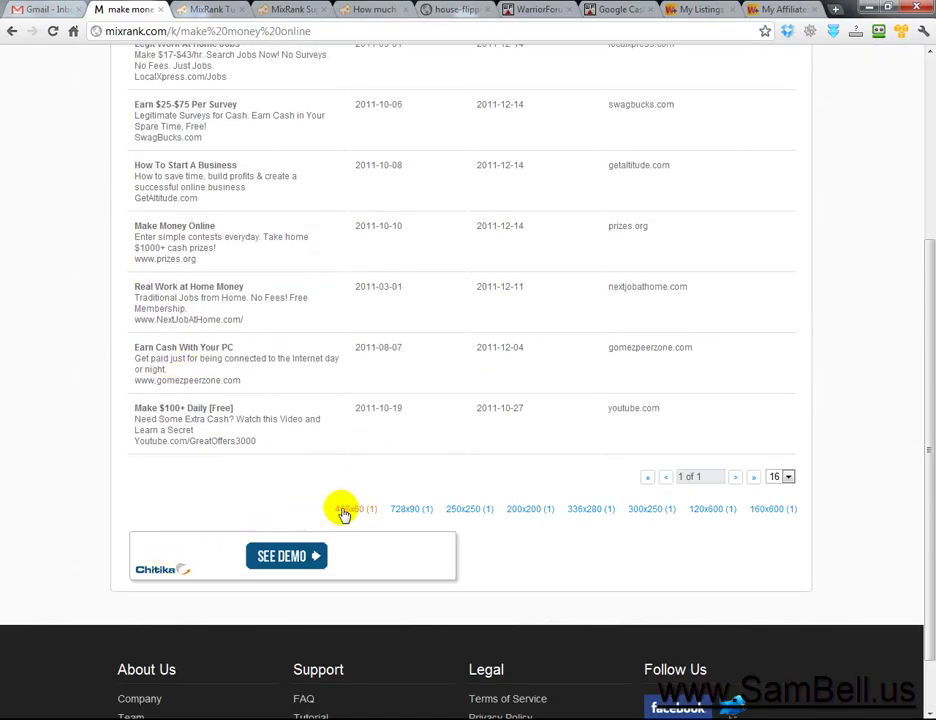
- Preview the 728x90, 250x250 and 336x280 banners, then expand the Earn Rewards banner's details
left_click(418, 510)
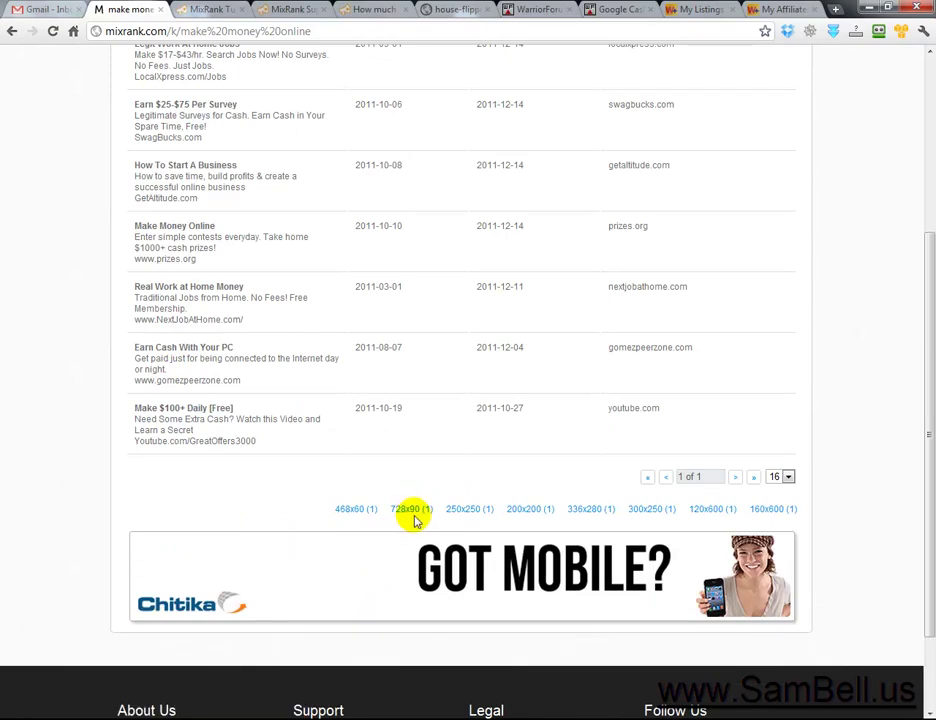
left_click(483, 512)
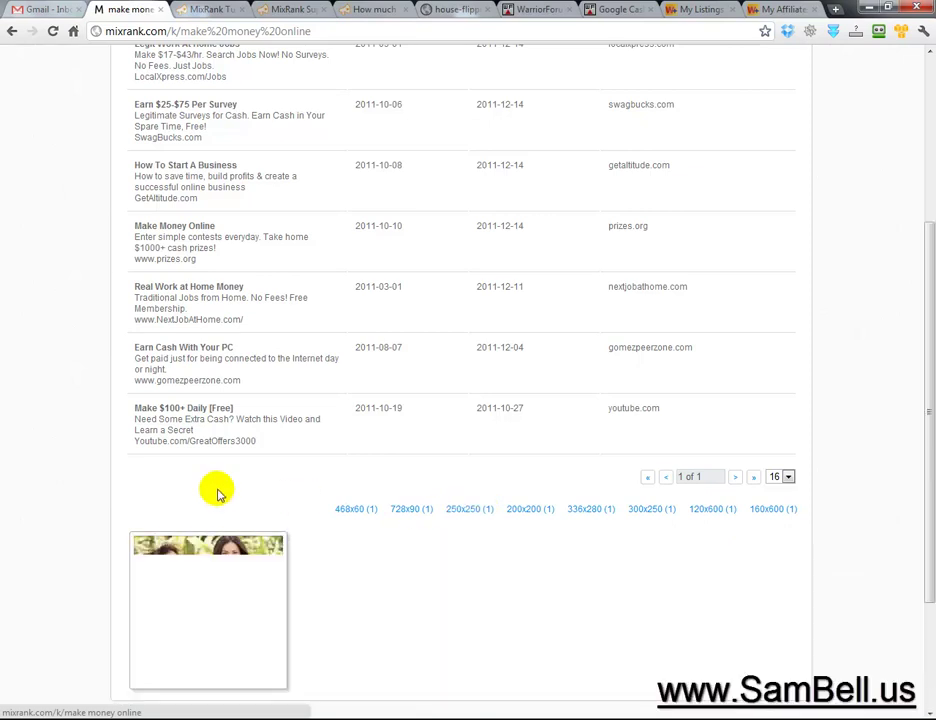
left_click(592, 511)
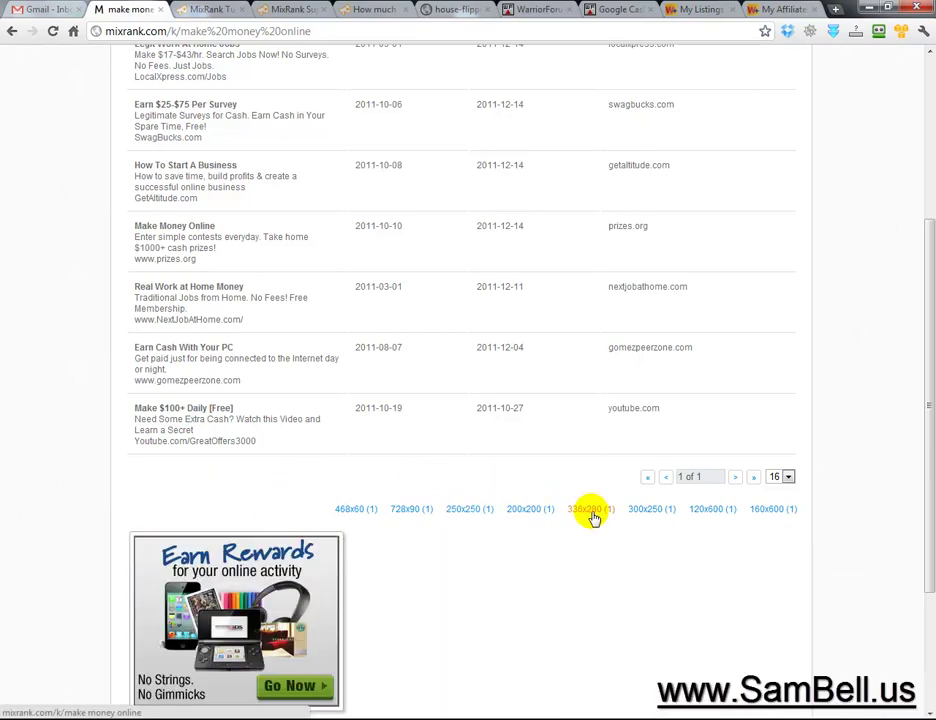
scroll(540, 530, "down", 2)
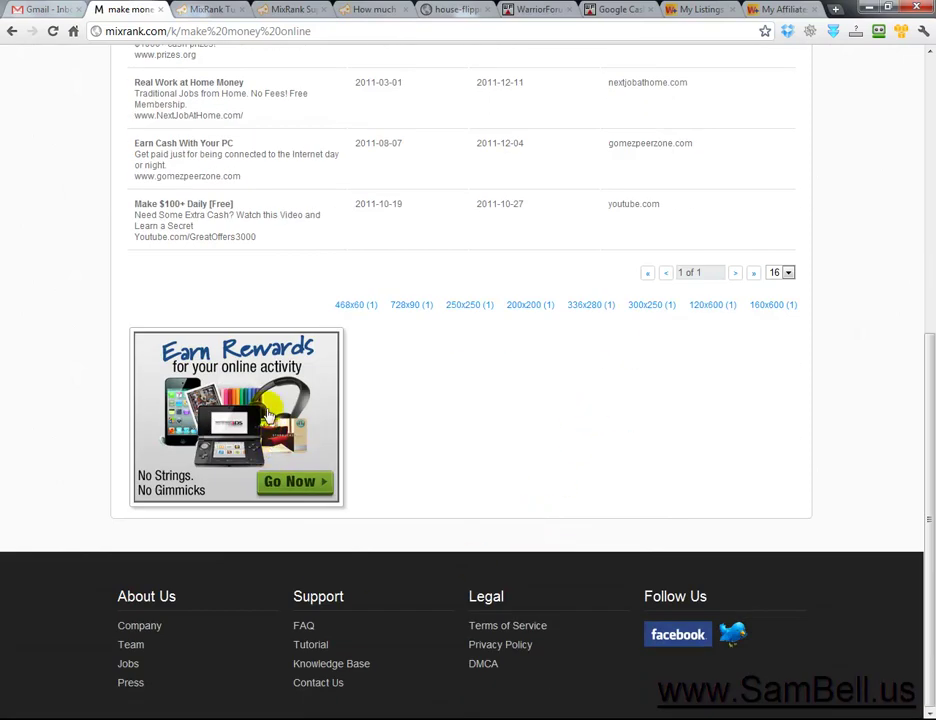
left_click(258, 376)
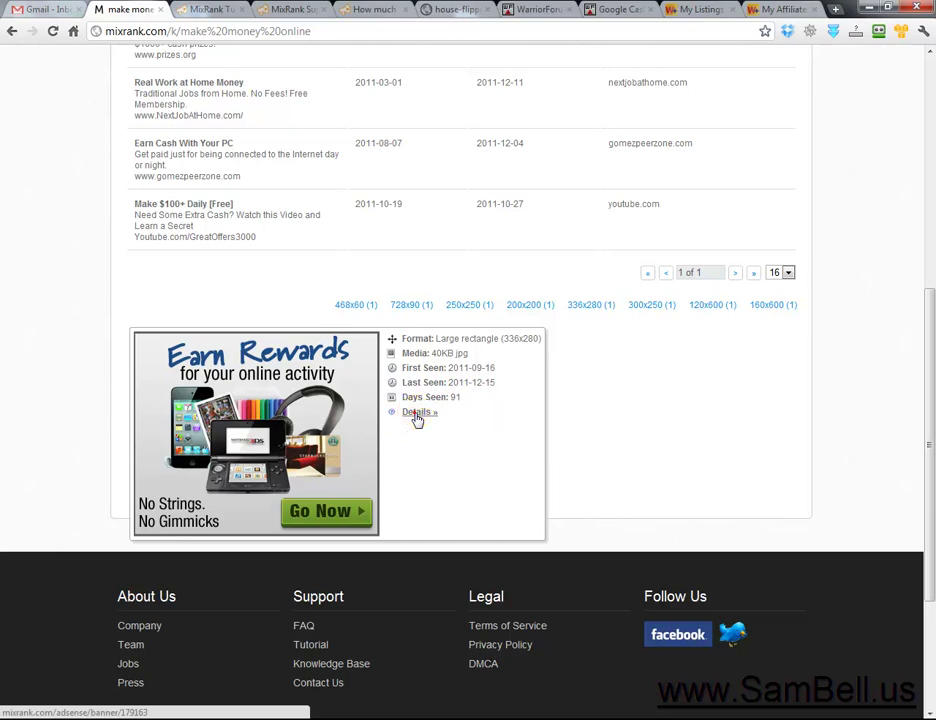
- Open the swagbucks.com Earn Rewards Banner Report and sort its publishers by Uniques
left_click(417, 413)
scroll(700, 480, "down", 3)
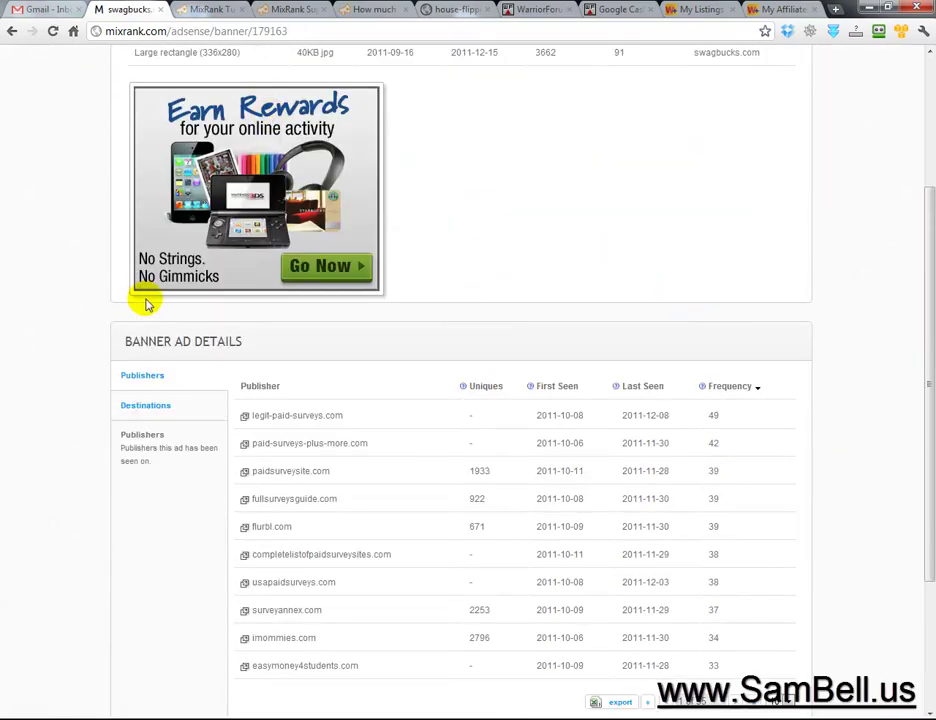
scroll(56, 324, "down", 2)
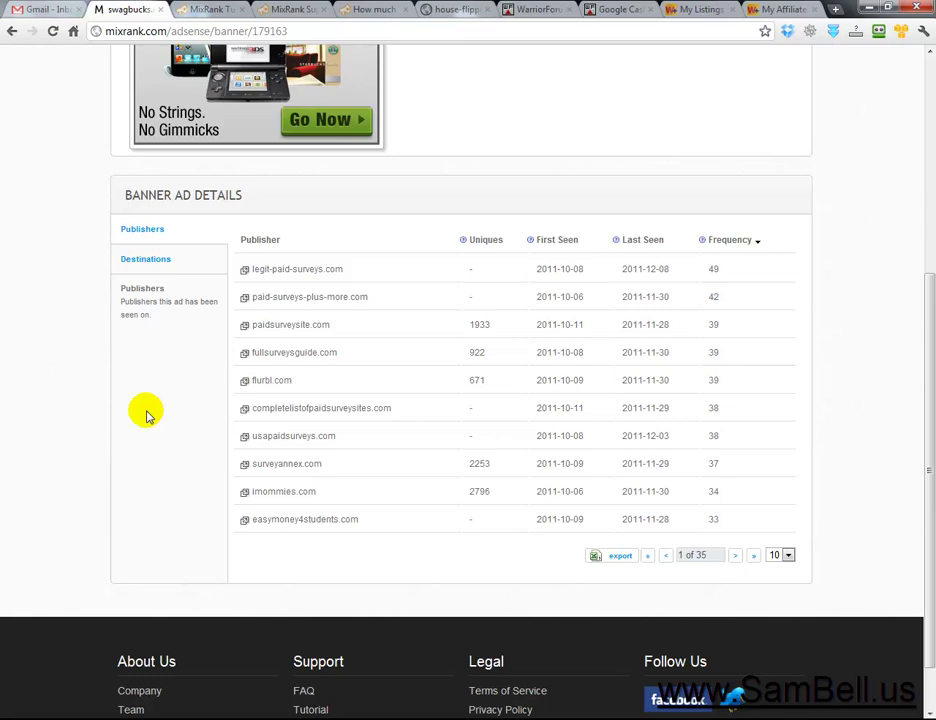
left_click(488, 241)
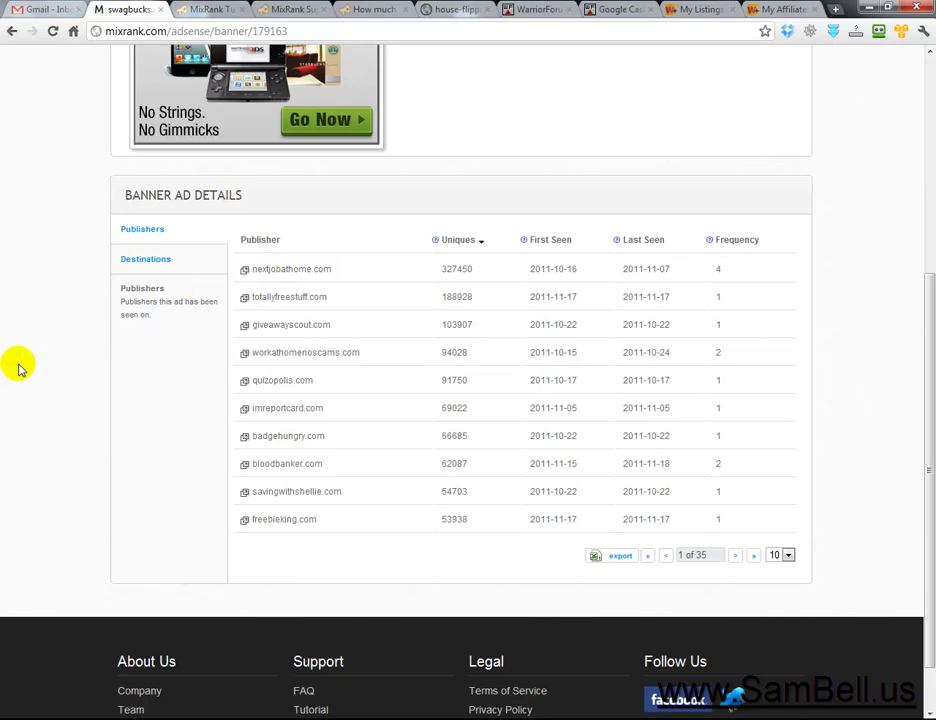
scroll(17, 372, "up", 3)
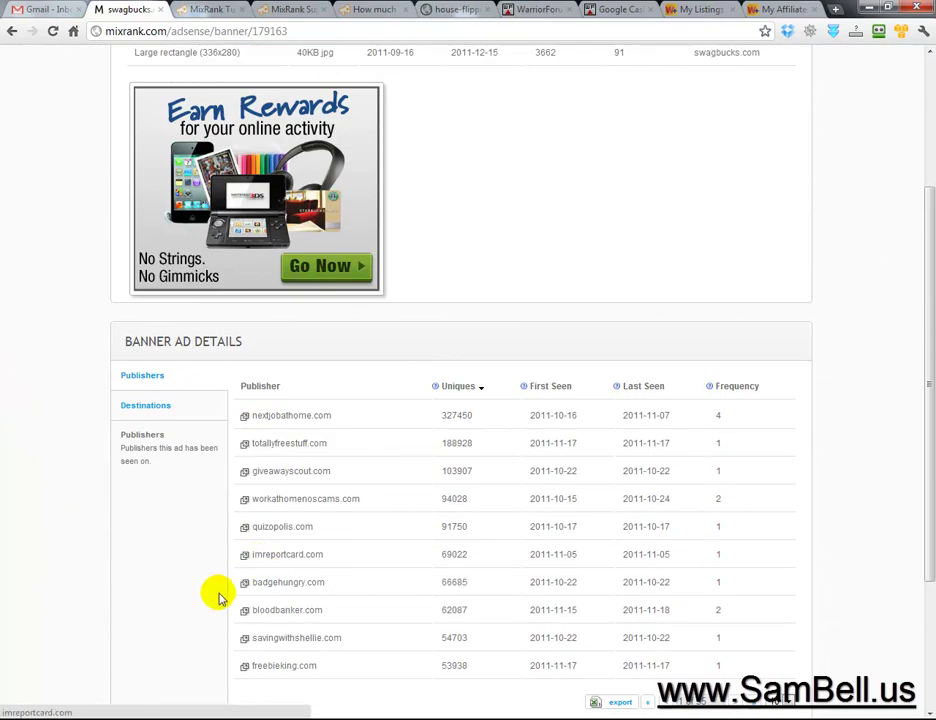
scroll(6, 445, "up", 2)
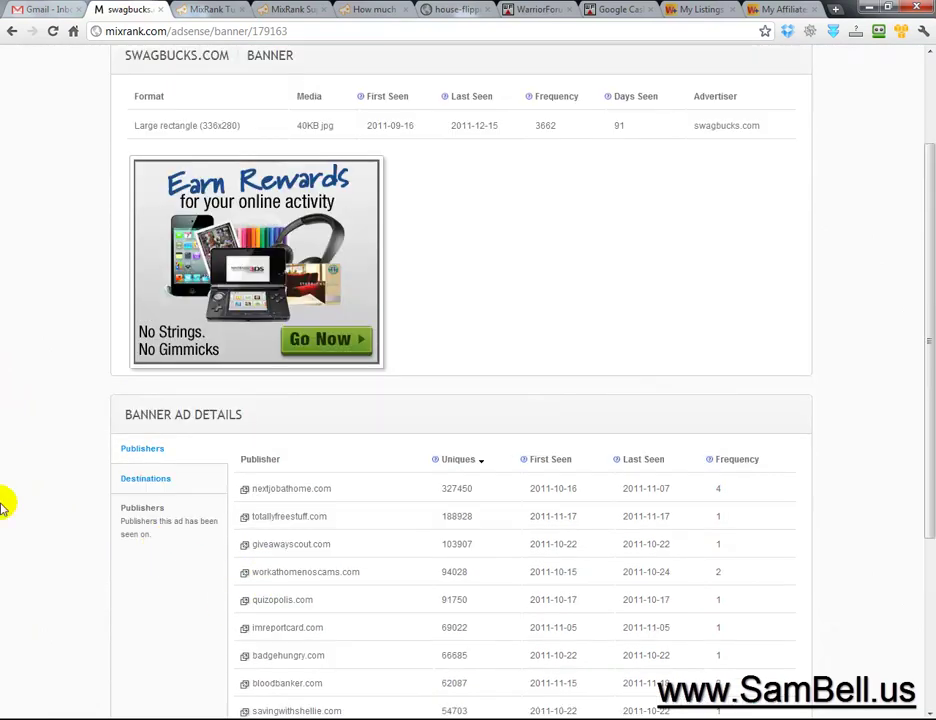
scroll(5, 450, "up", 3)
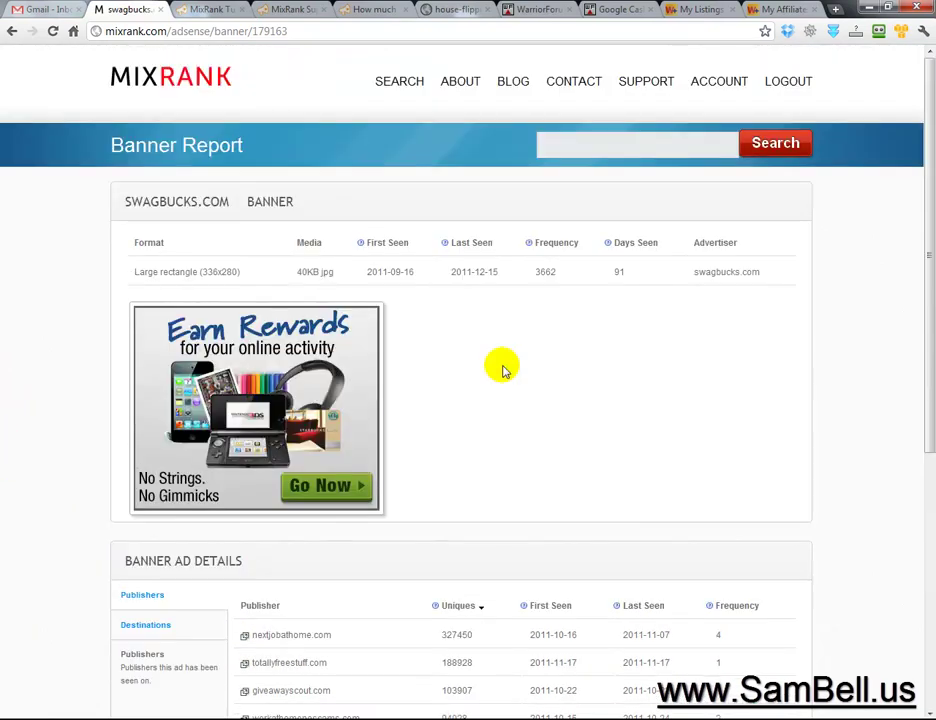
- Return to the 'make money online' results and show 16 ads per page
left_click(10, 31)
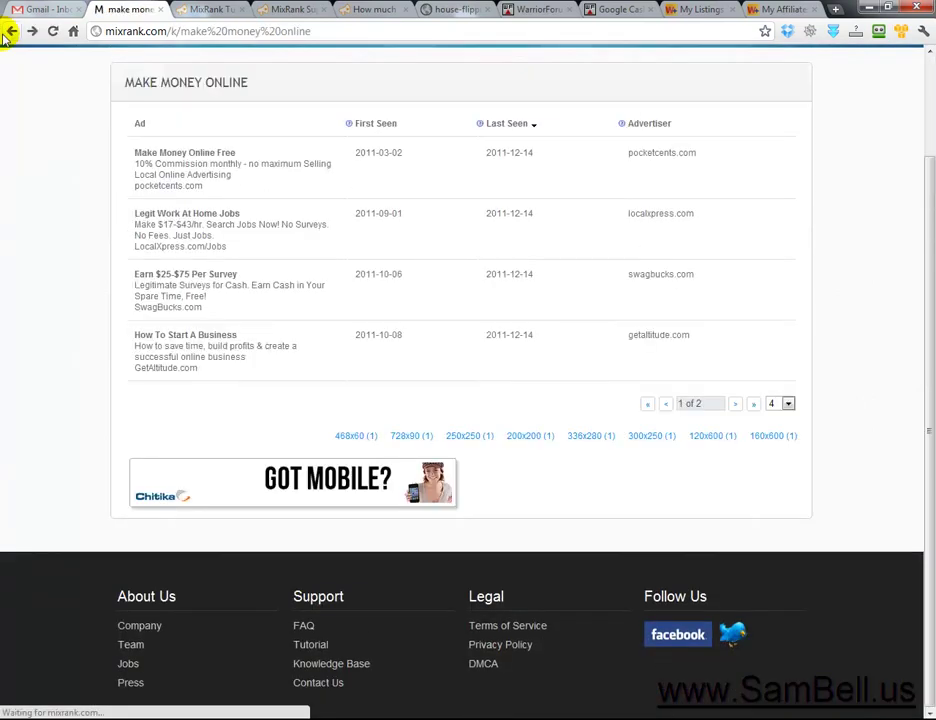
scroll(741, 469, "up", 2)
left_click(789, 523)
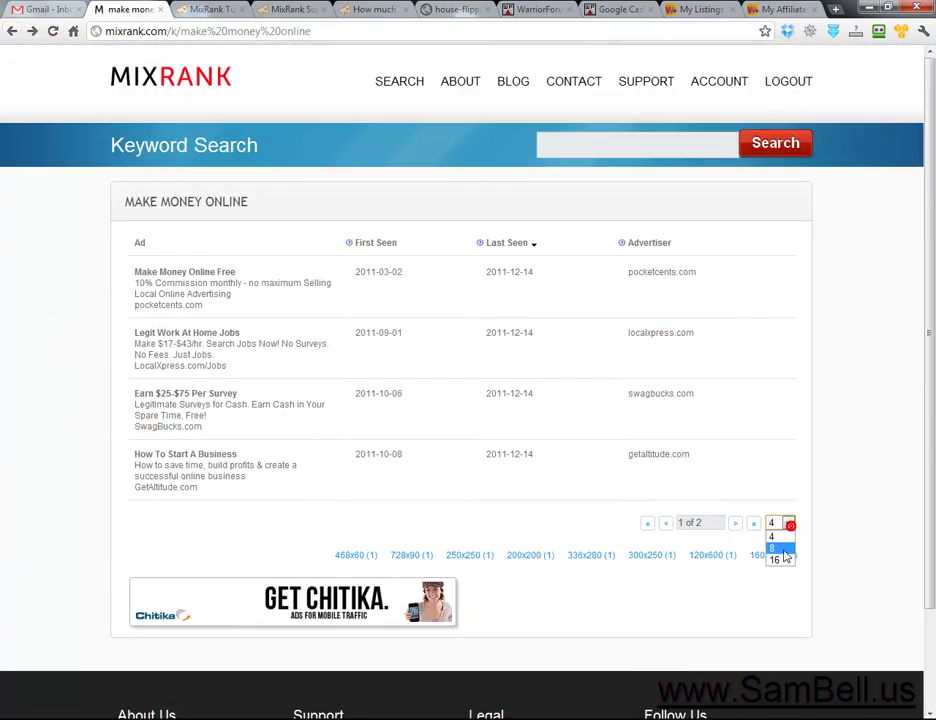
left_click(780, 557)
- Open the Text Ad Report for the 'How To Start A Business' ad
scroll(910, 487, "down", 3)
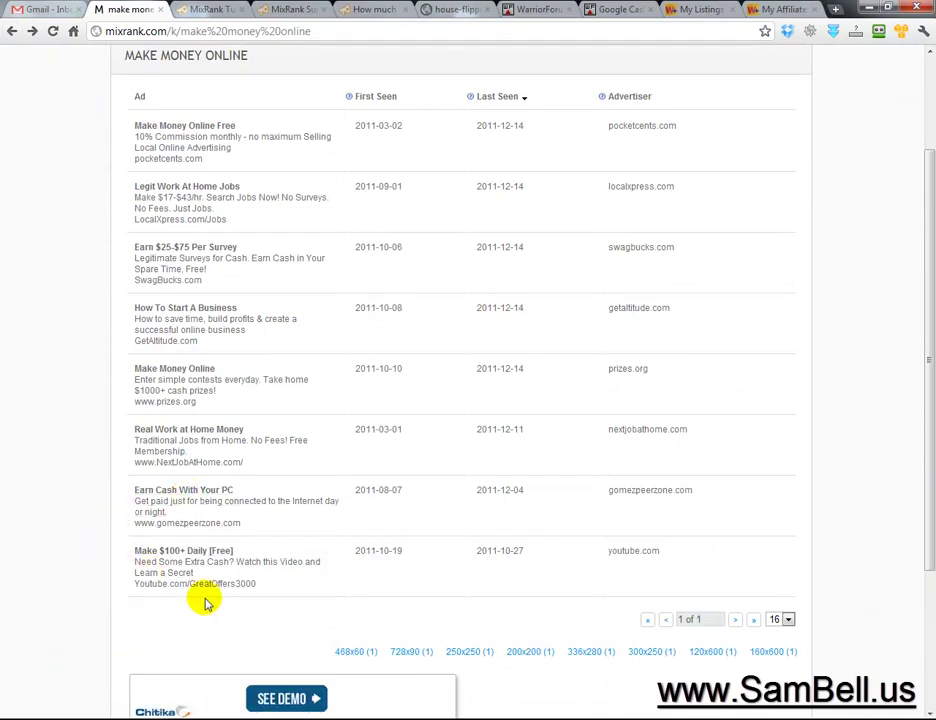
left_click(182, 331)
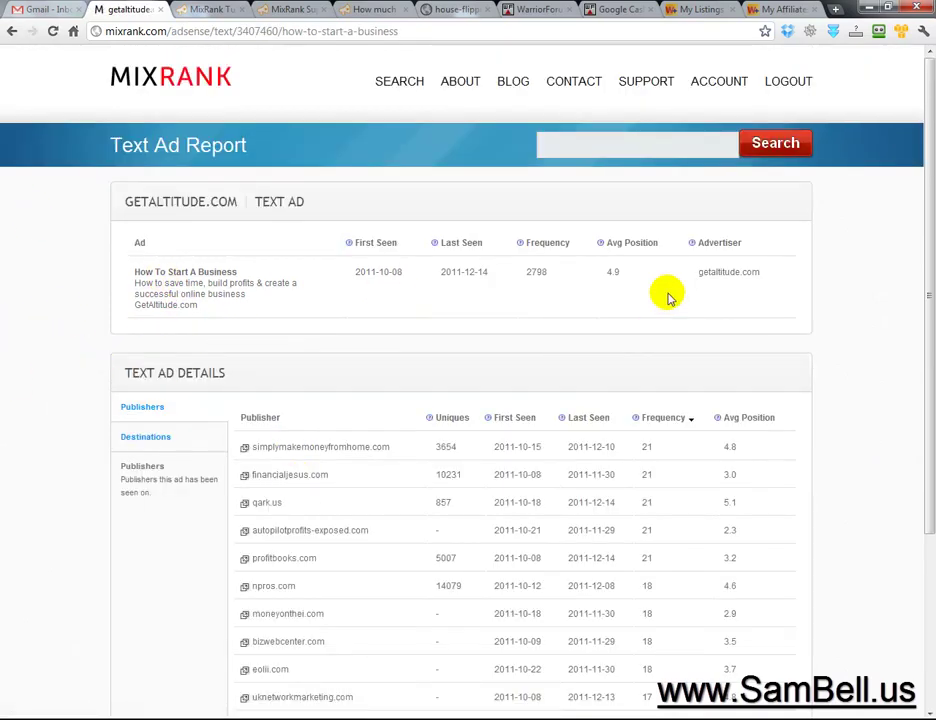
scroll(848, 362, "down", 3)
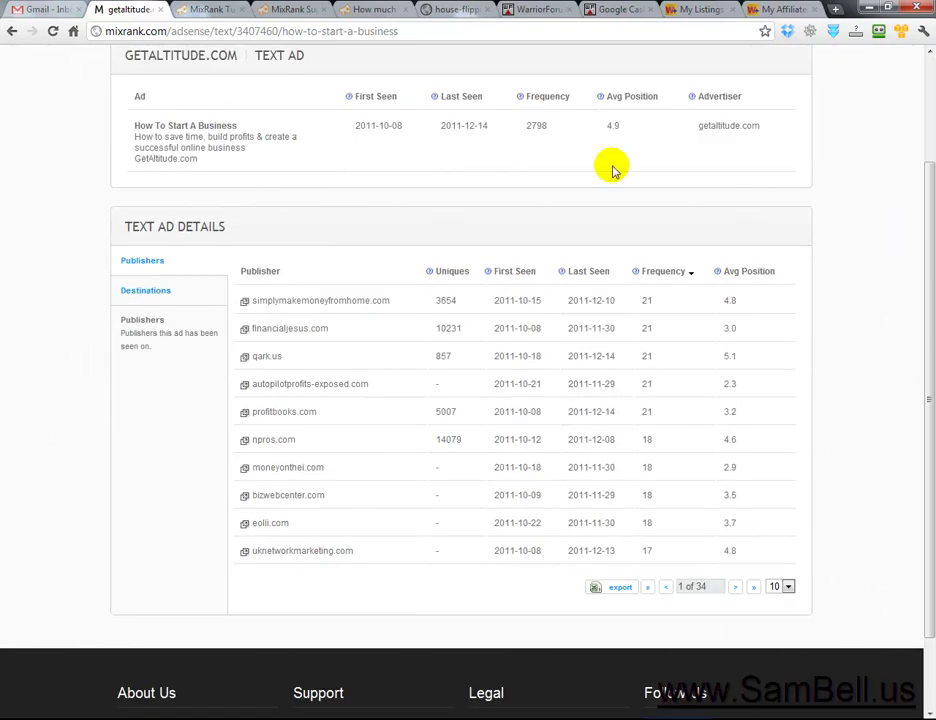
- Show 20 publishers per page for the getaltitude.com text ad
left_click(786, 586)
left_click(782, 610)
scroll(840, 572, "down", 7)
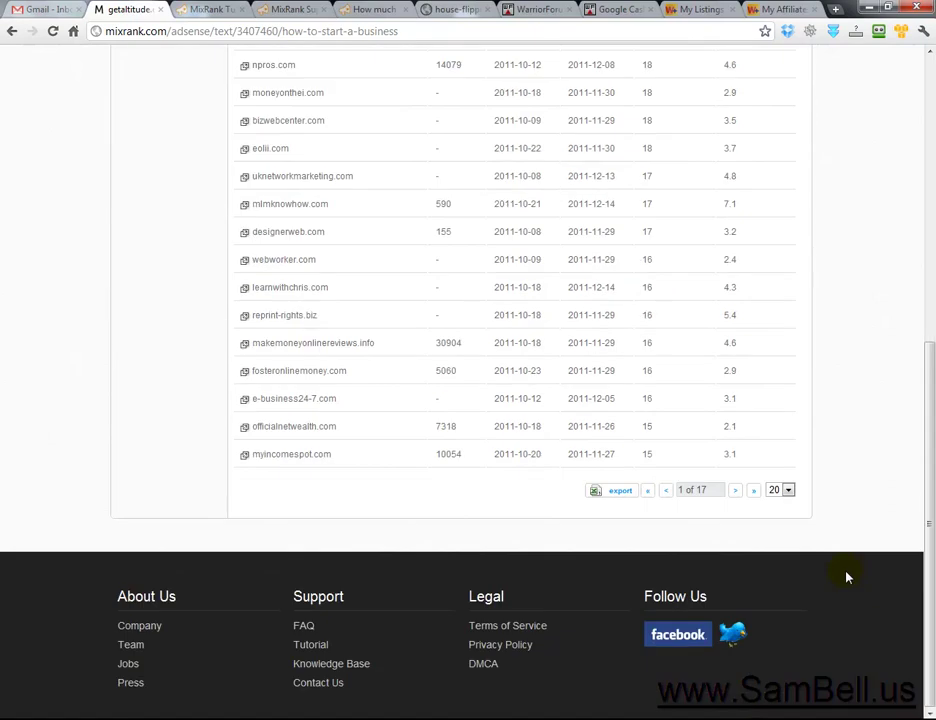
scroll(844, 600, "up", 4)
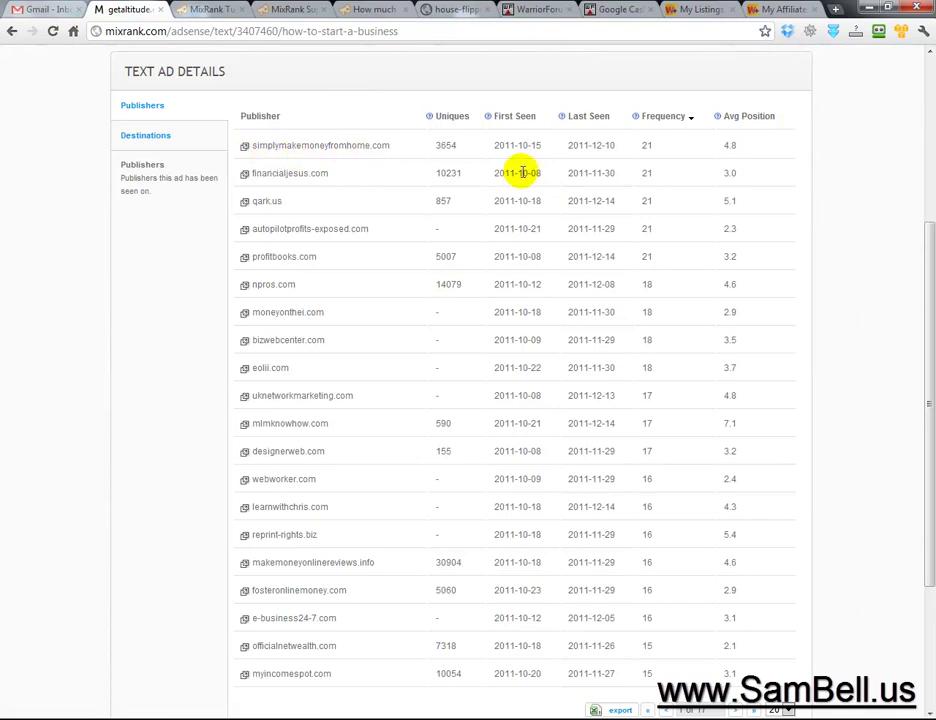
scroll(257, 200, "up", 1)
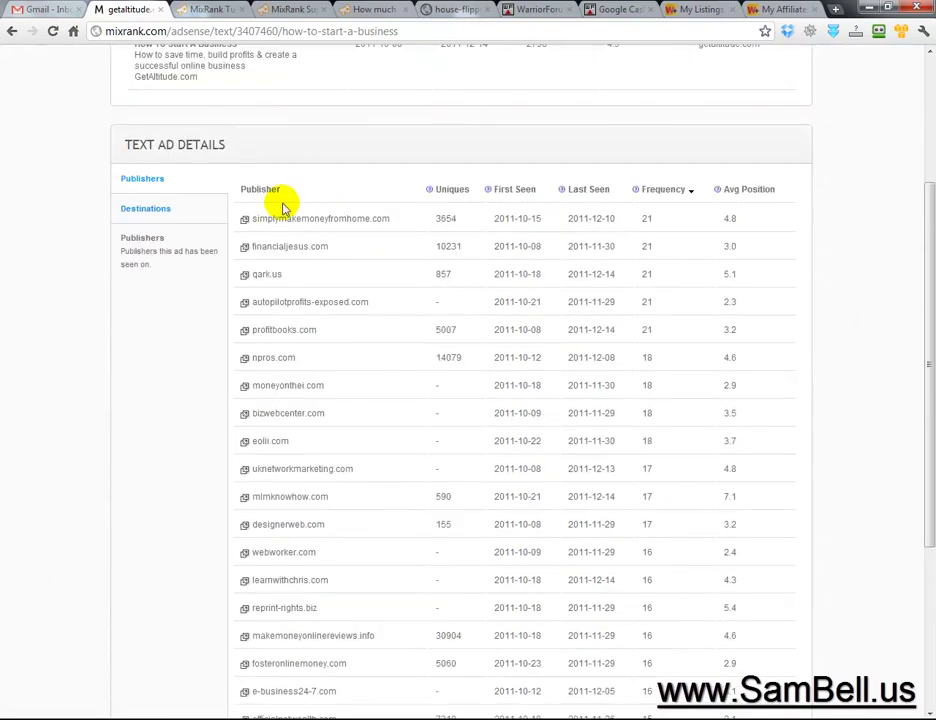
scroll(140, 200, "up", 1)
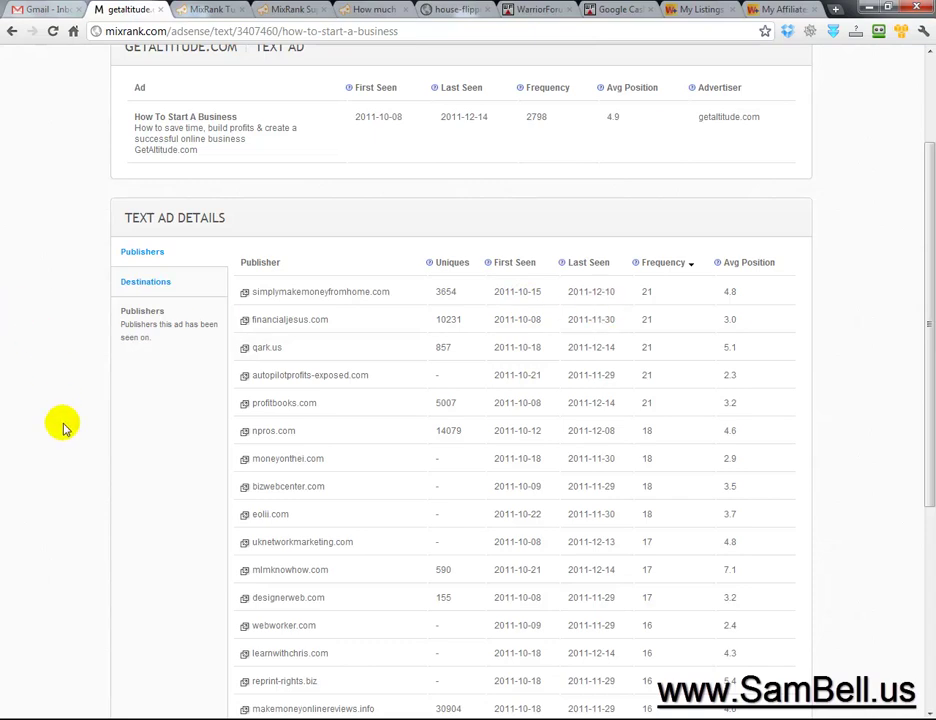
scroll(210, 330, "down", 1)
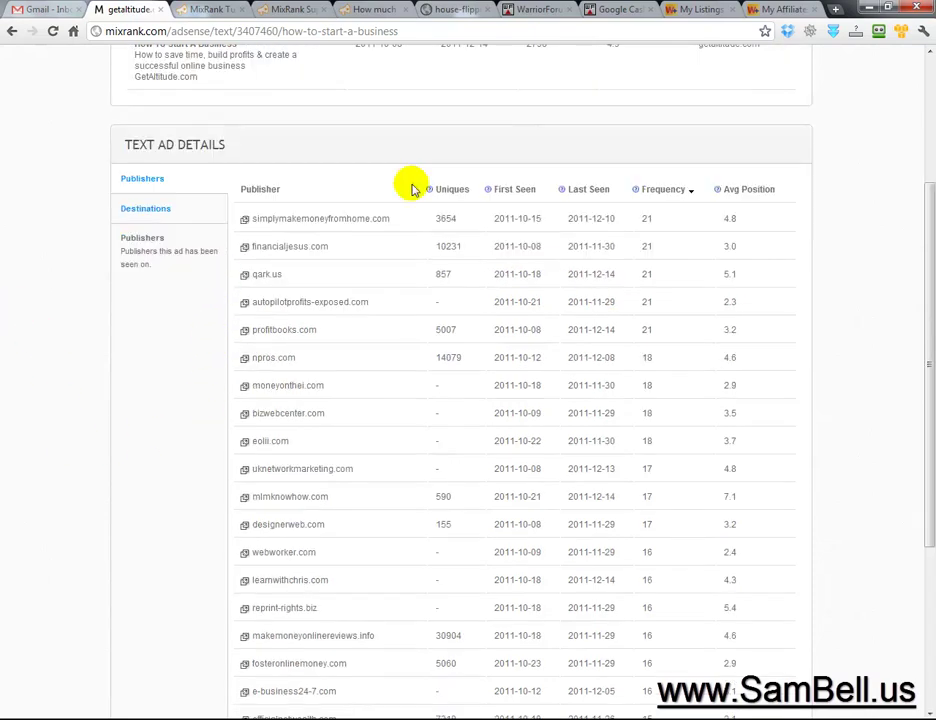
- Sort the publishers by Uniques, highest first, led by myonlineworkathomejobs.com
left_click(451, 189)
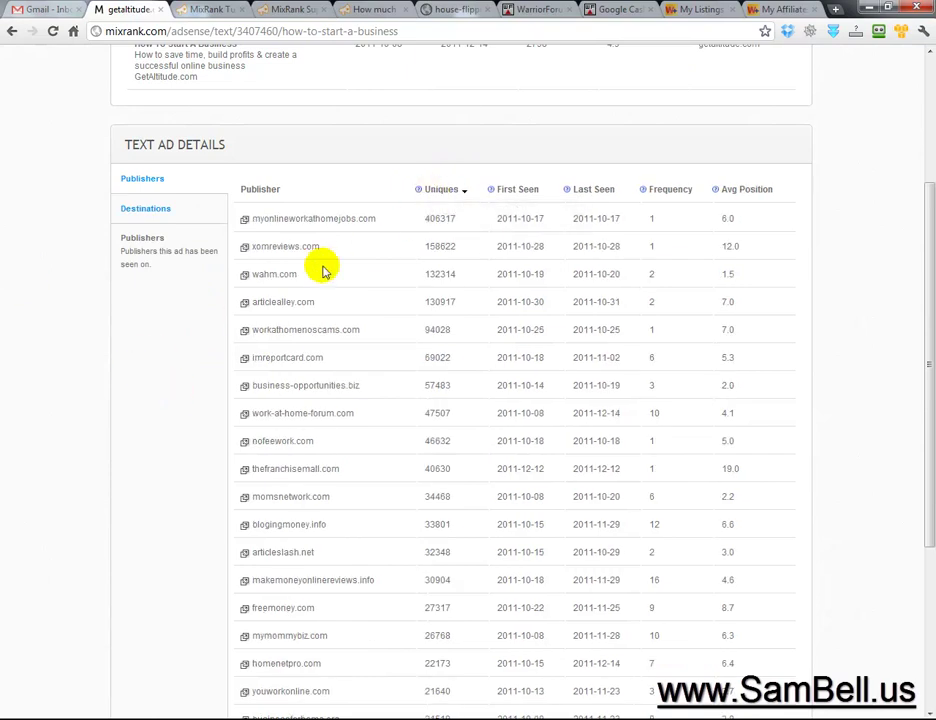
scroll(170, 340, "down", 2)
scroll(178, 338, "up", 3)
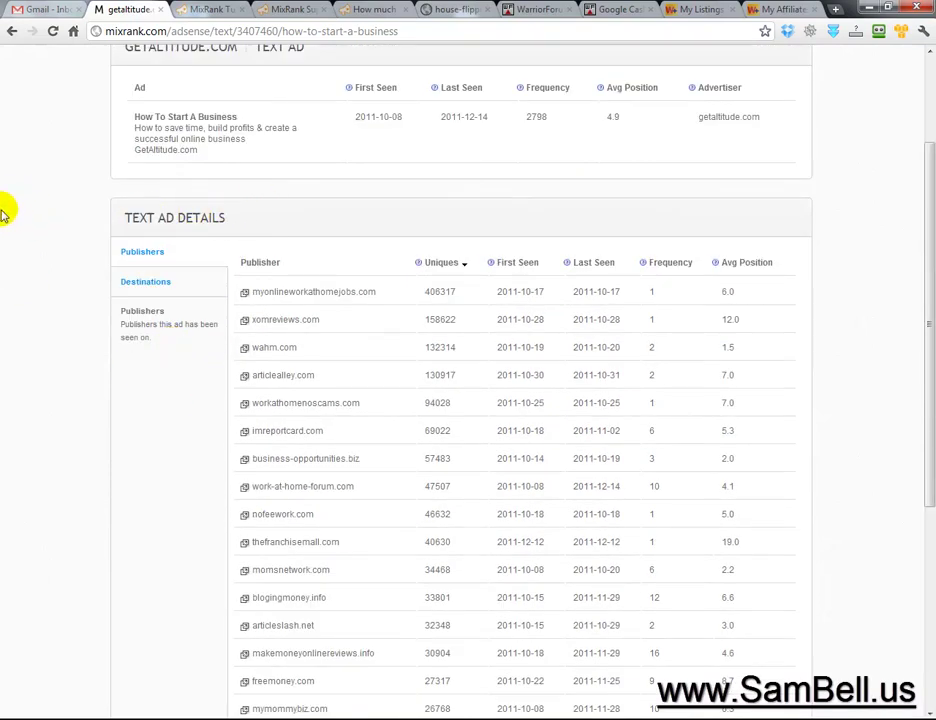
- Show the ad's destination URLs and select the top frequency value 2222
left_click(142, 284)
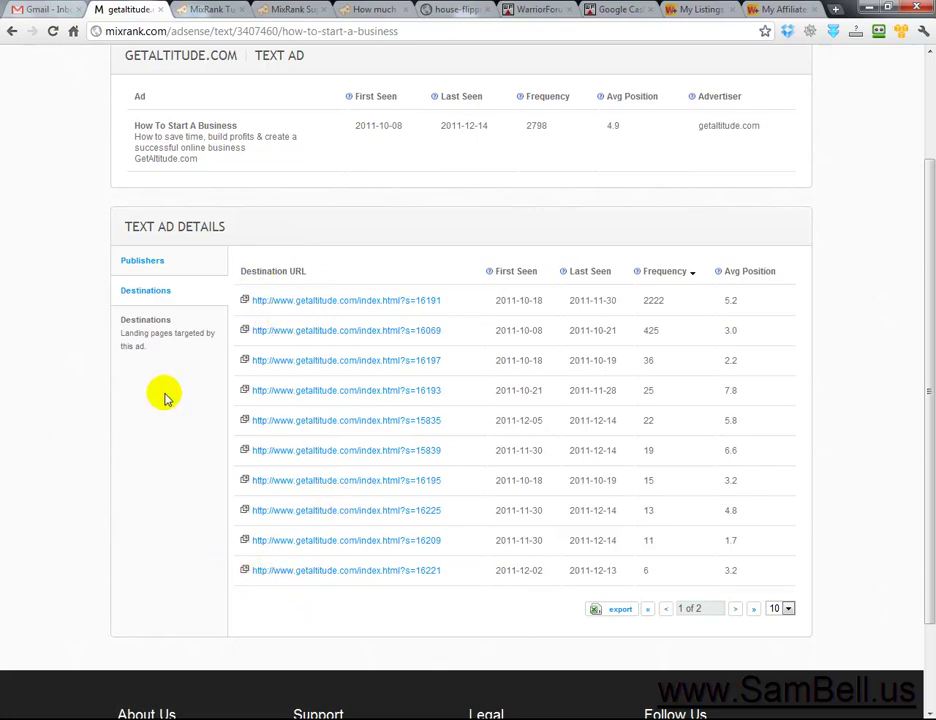
double_click(655, 300)
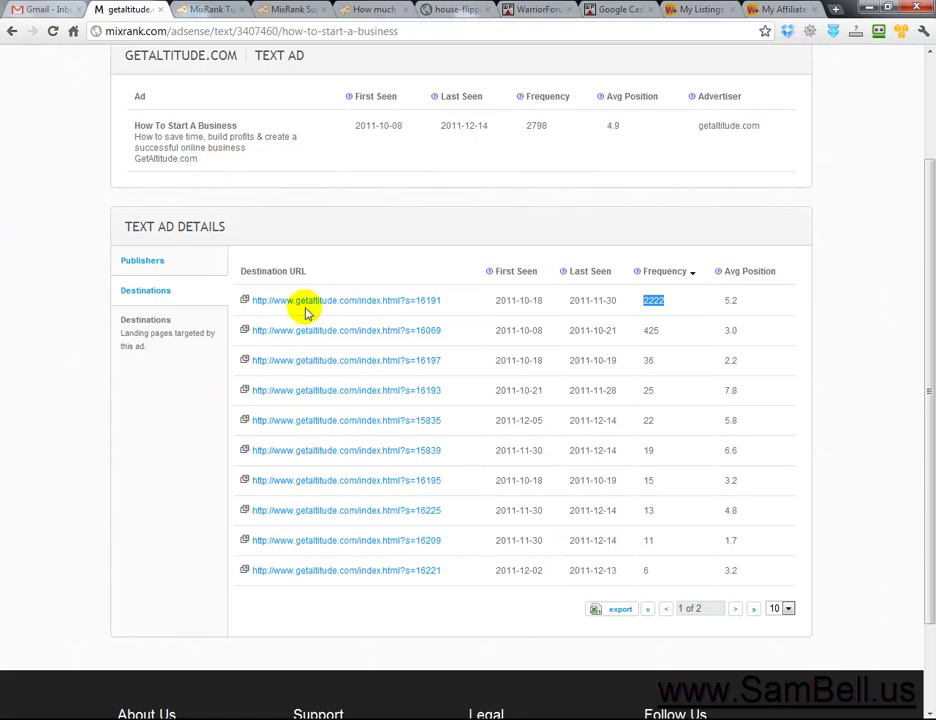
- Review the getaltitude.com destination list, then start a new empty search from the search box
scroll(359, 318, "down", 2)
scroll(142, 307, "up", 4)
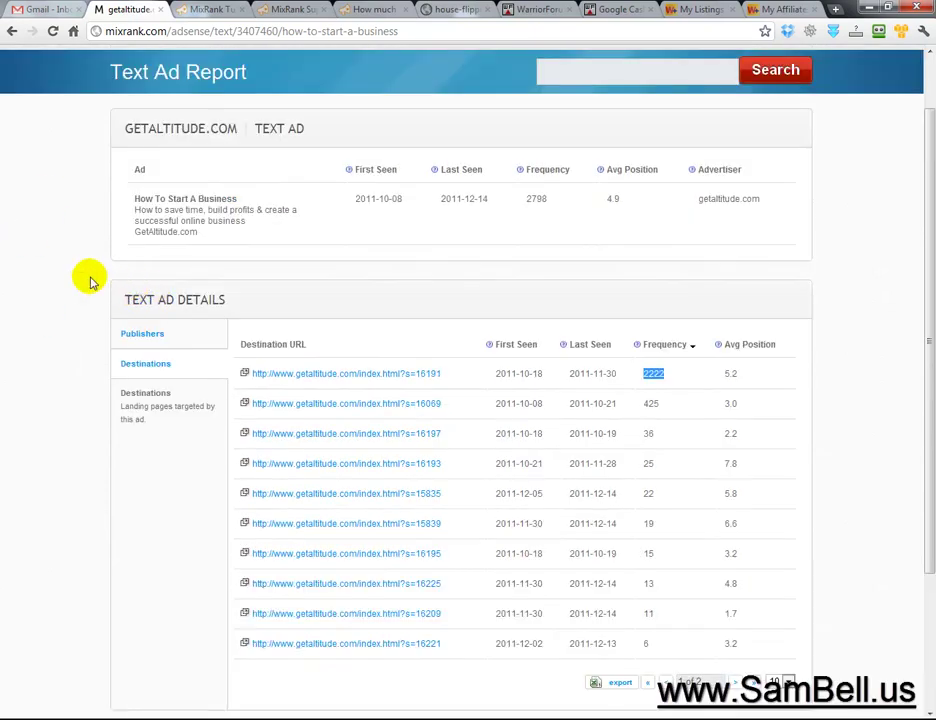
scroll(80, 287, "up", 1)
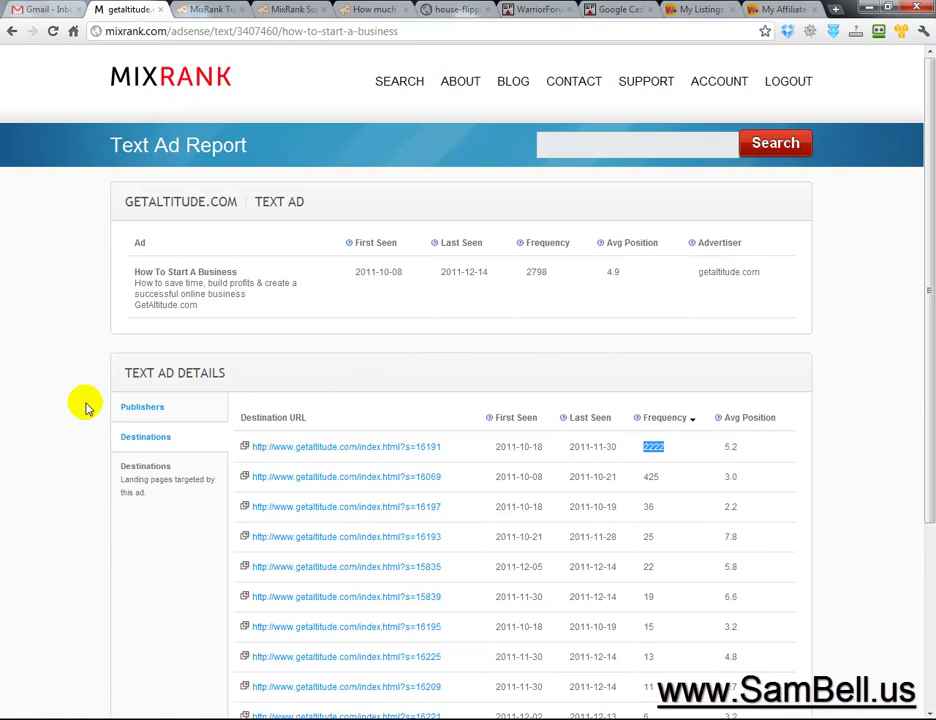
scroll(77, 446, "down", 1)
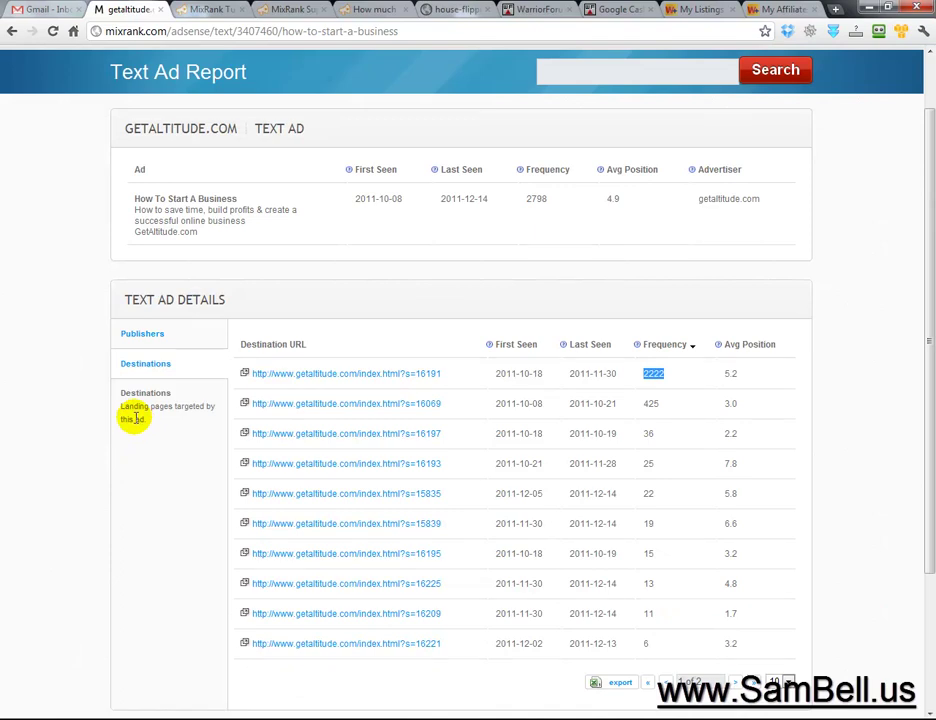
scroll(135, 418, "down", 3)
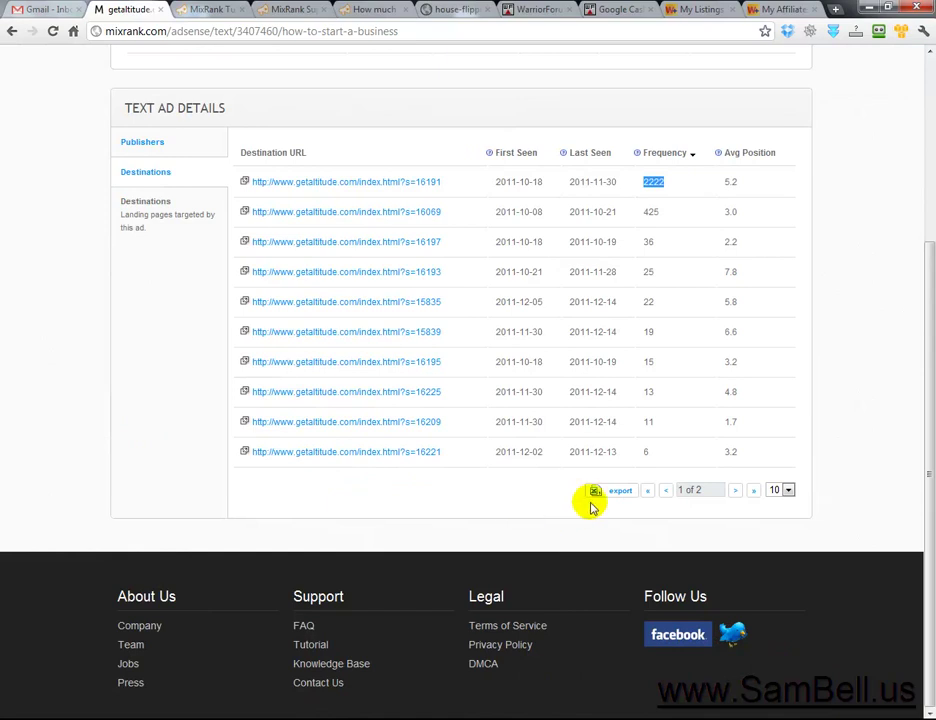
scroll(460, 487, "up", 2)
scroll(119, 271, "up", 2)
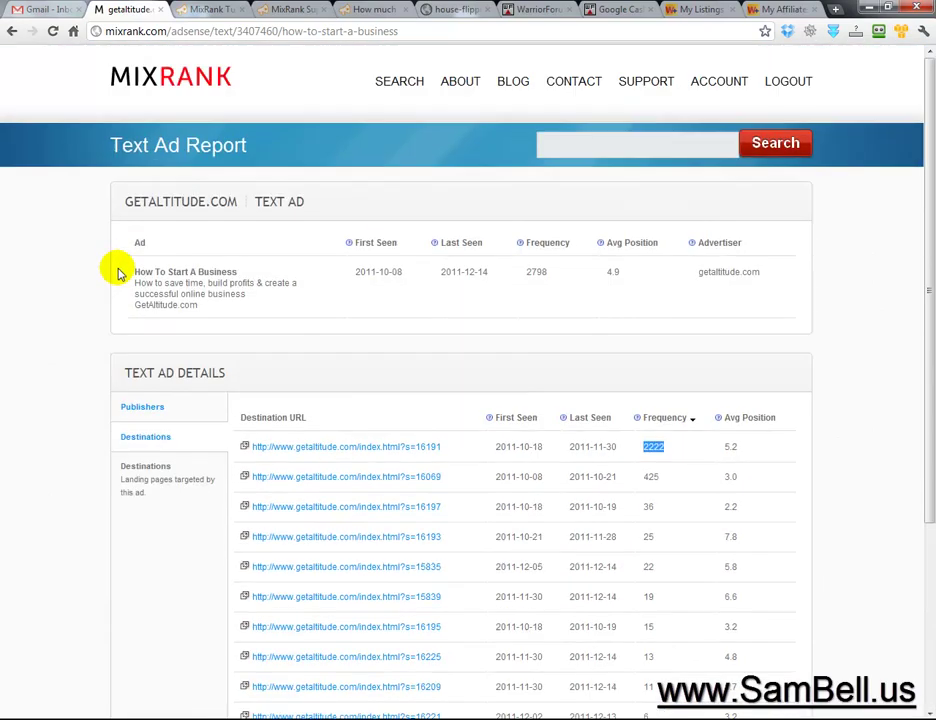
left_click(575, 147)
left_click(575, 147)
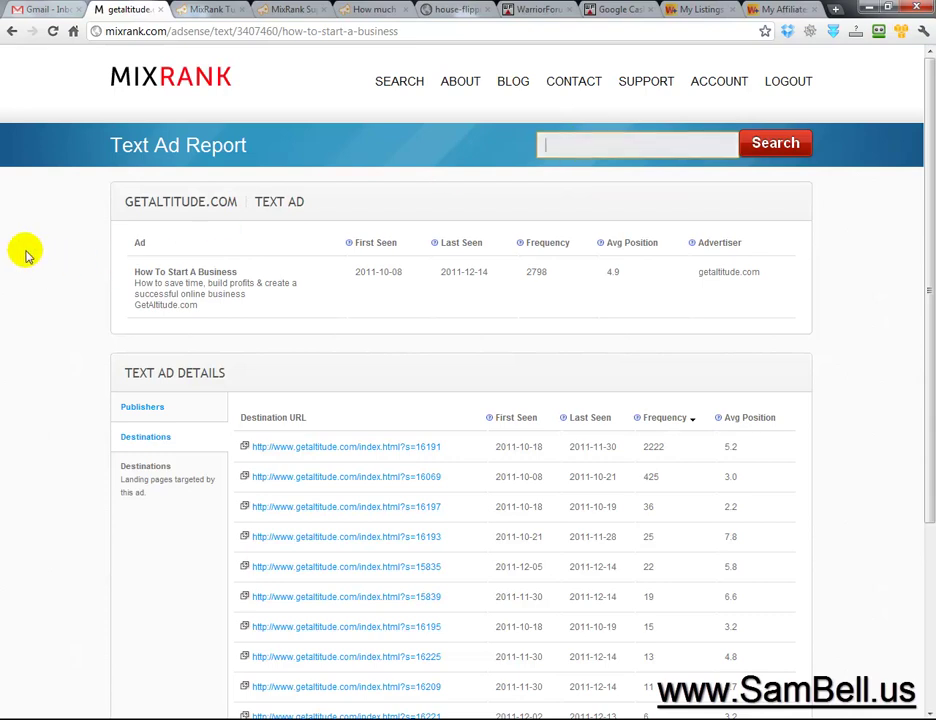
left_click(401, 81)
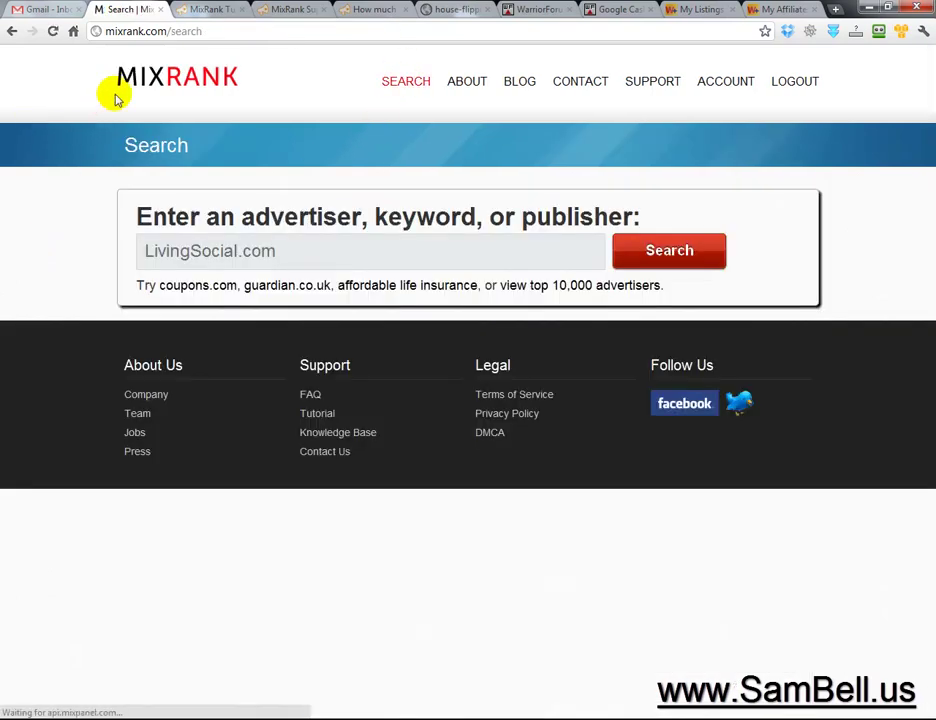